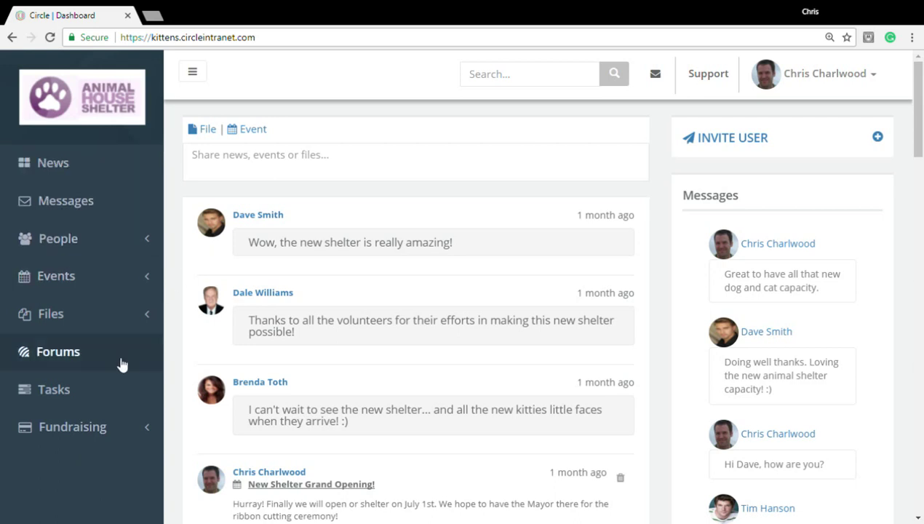
# Open the e-commerce donation settings in the fundraising section
pyautogui.click(123, 432)
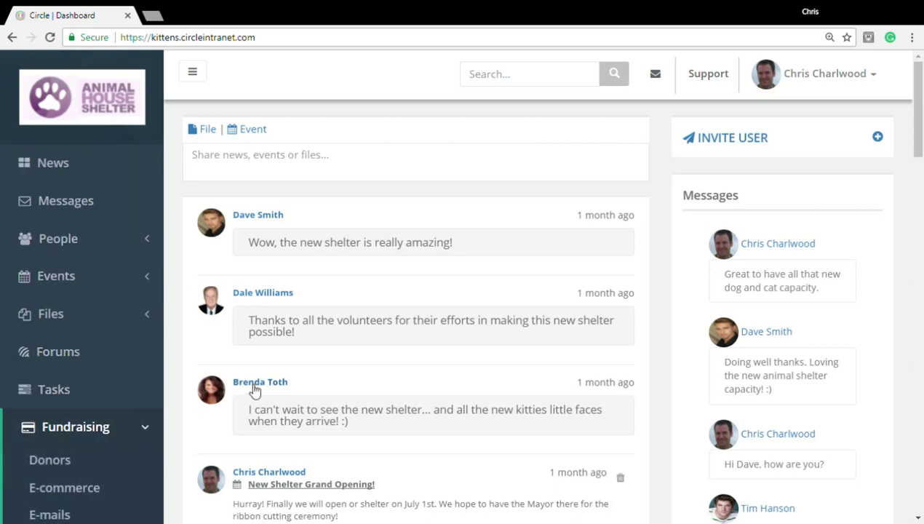
pyautogui.scroll(-2, 309, 392)
pyautogui.scroll(-1, 369, 397)
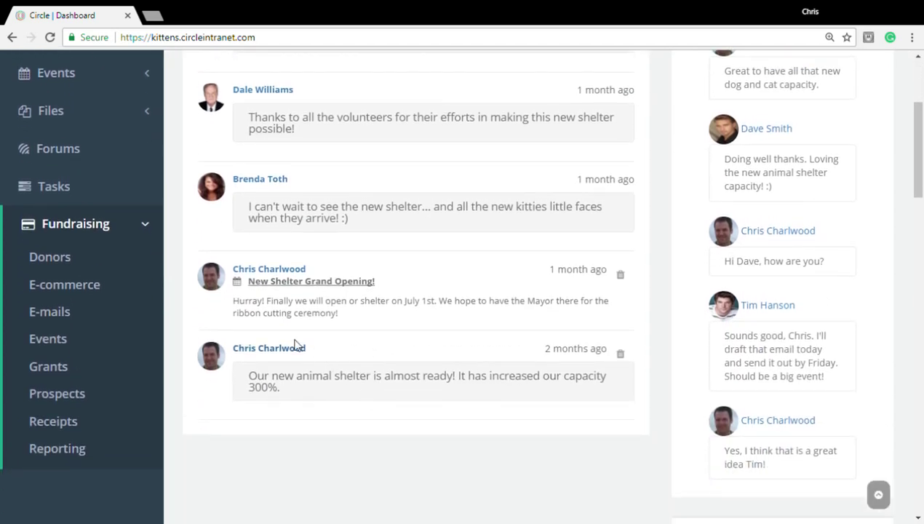
pyautogui.click(82, 289)
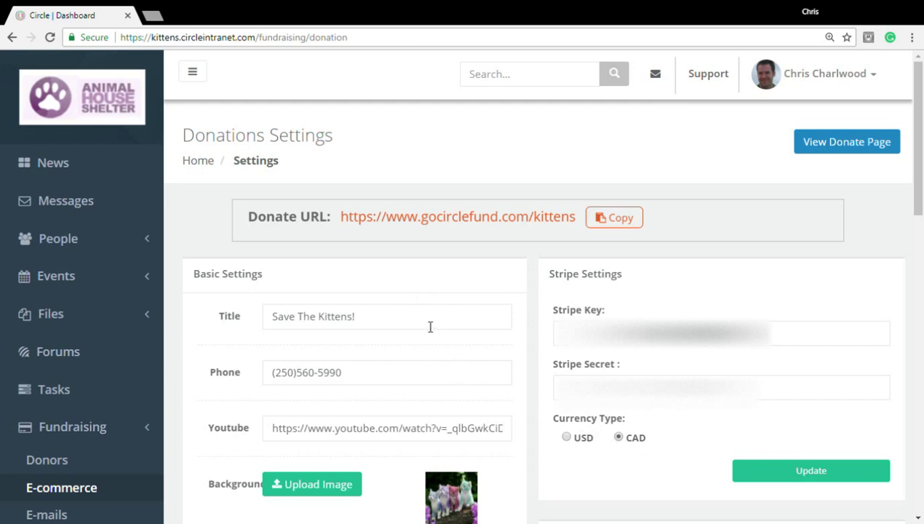
# Review the donation page's basic settings, including title, phone, video, background, logo and description
pyautogui.scroll(-1, 408, 318)
pyautogui.scroll(1, 408, 319)
pyautogui.scroll(-3, 366, 306)
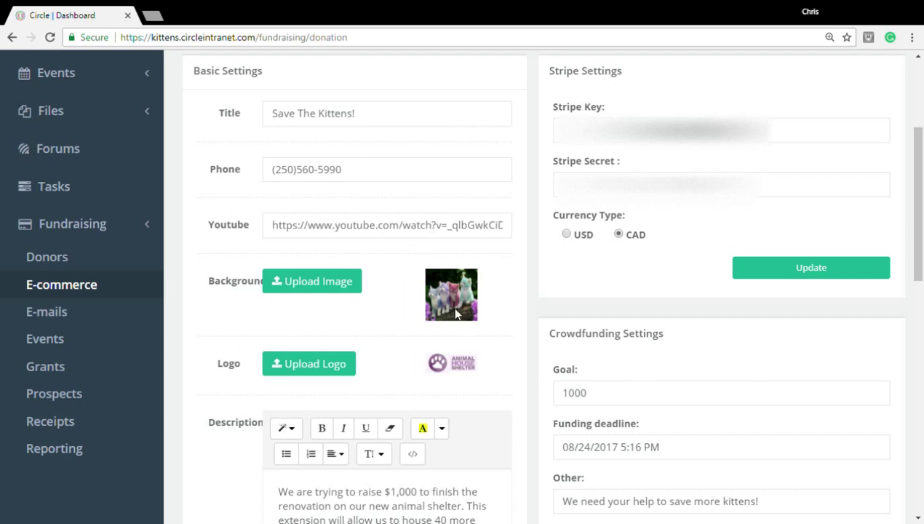
pyautogui.scroll(-3, 496, 397)
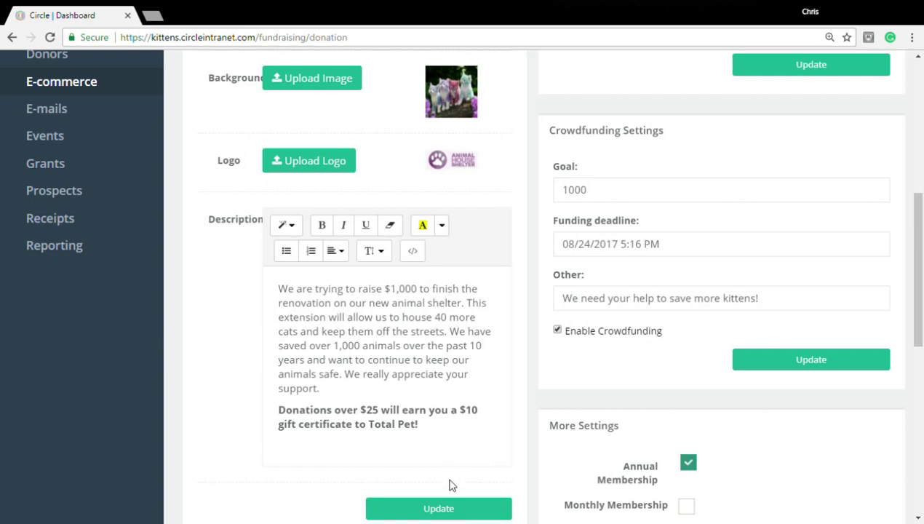
pyautogui.scroll(-3, 375, 383)
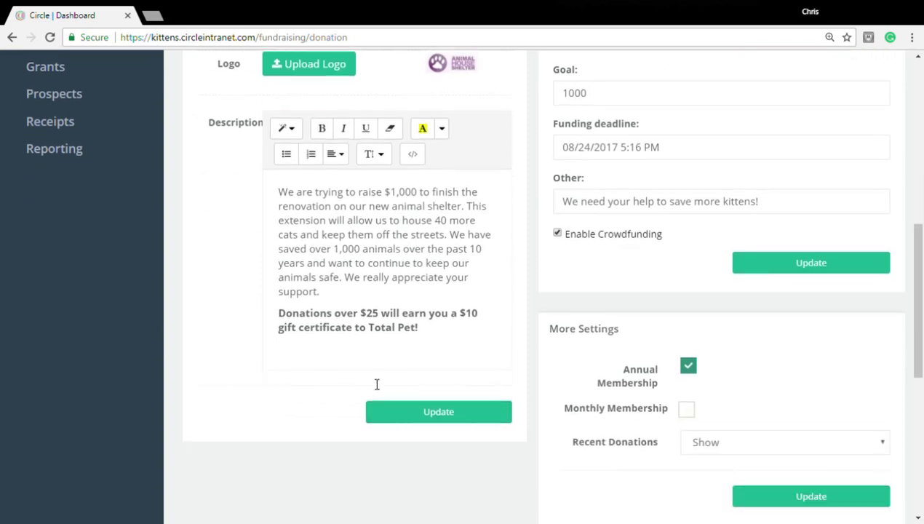
pyautogui.scroll(-3, 330, 398)
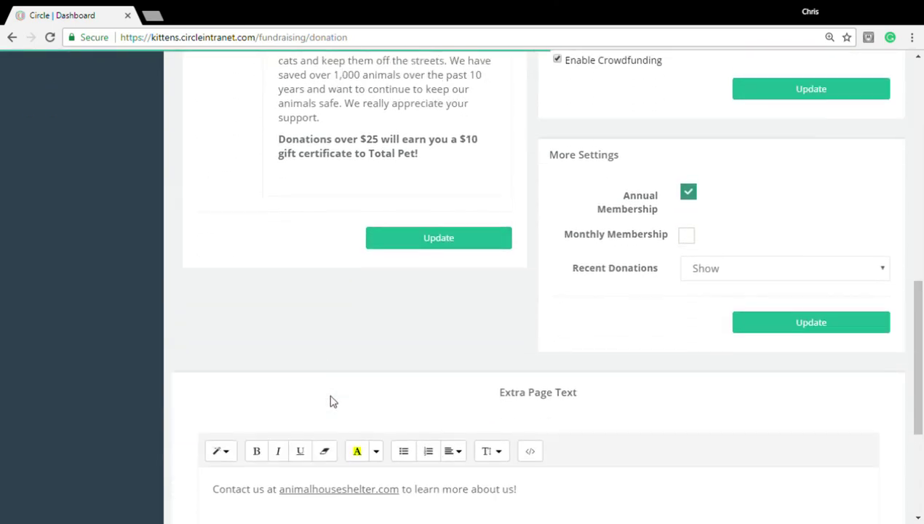
pyautogui.scroll(6, 452, 322)
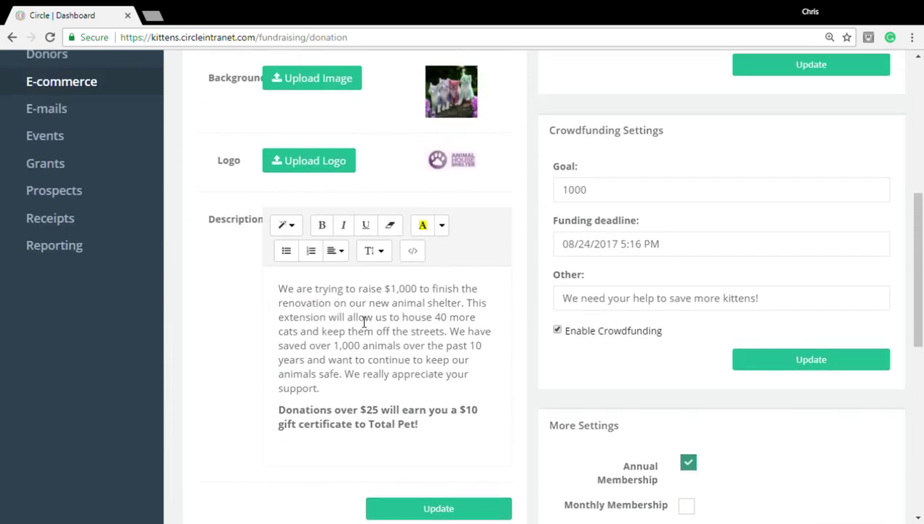
pyautogui.scroll(1, 364, 323)
pyautogui.scroll(2, 454, 185)
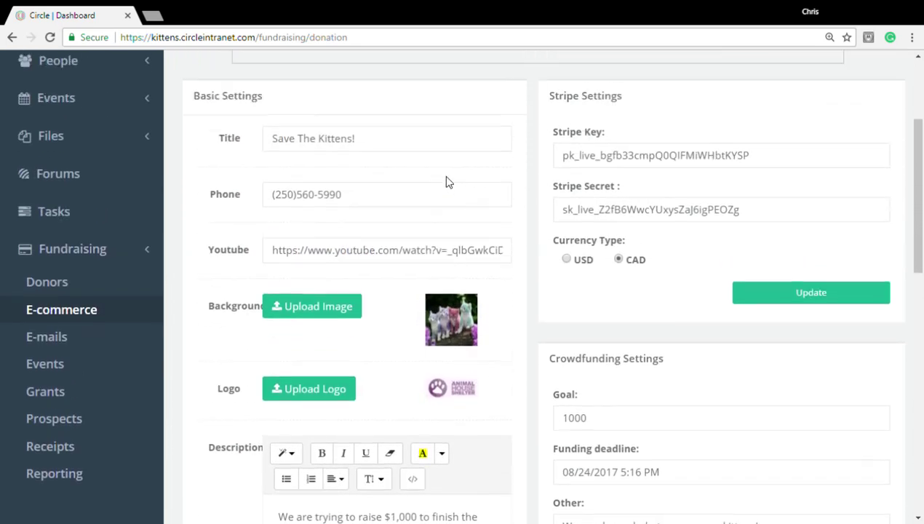
# Examine the crowdfunding goal and deadline, the membership and recent donations options, and the extra page text
pyautogui.scroll(2, 448, 182)
pyautogui.scroll(-3, 450, 182)
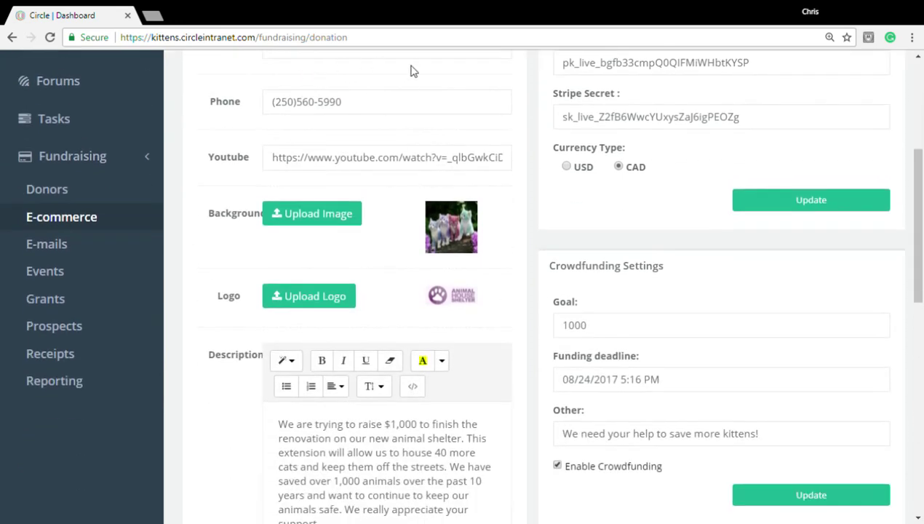
pyautogui.scroll(-1, 412, 98)
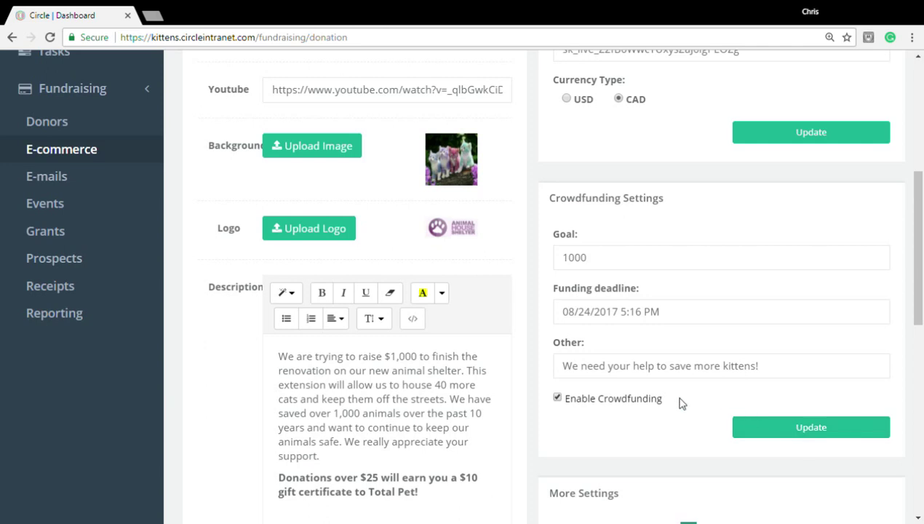
pyautogui.scroll(-3, 681, 404)
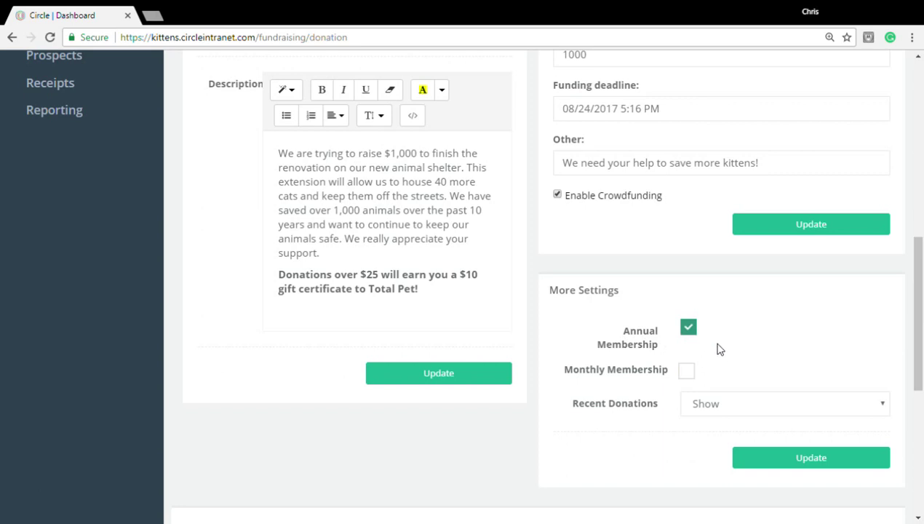
pyautogui.scroll(-1, 393, 429)
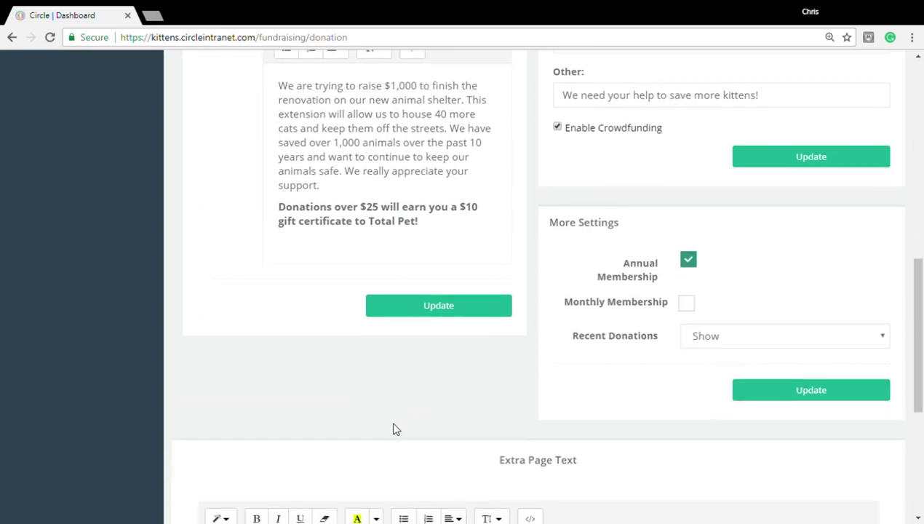
pyautogui.scroll(1, 309, 411)
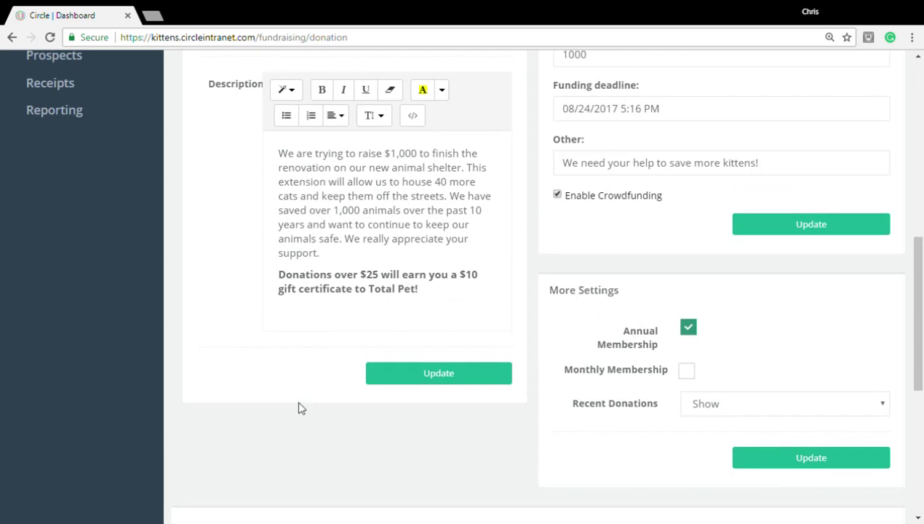
pyautogui.scroll(-3, 289, 402)
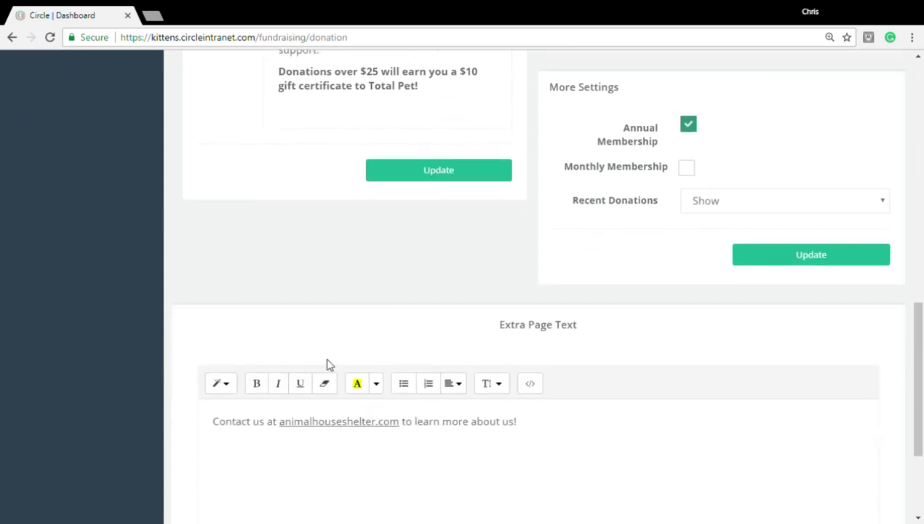
pyautogui.scroll(10, 329, 363)
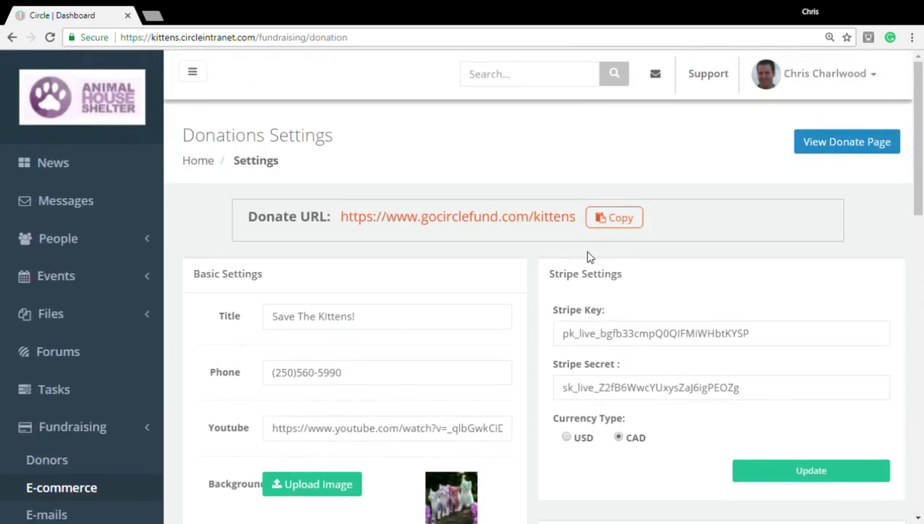
# Open the public Save The Kittens! donate page and review its donation amounts, progress, video, description and recent donations
pyautogui.click(852, 143)
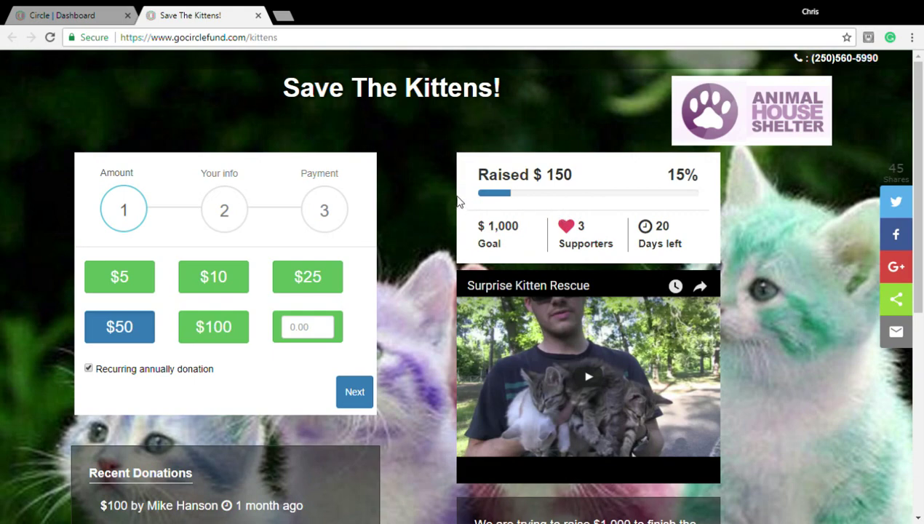
pyautogui.scroll(-2, 459, 202)
pyautogui.scroll(-1, 659, 254)
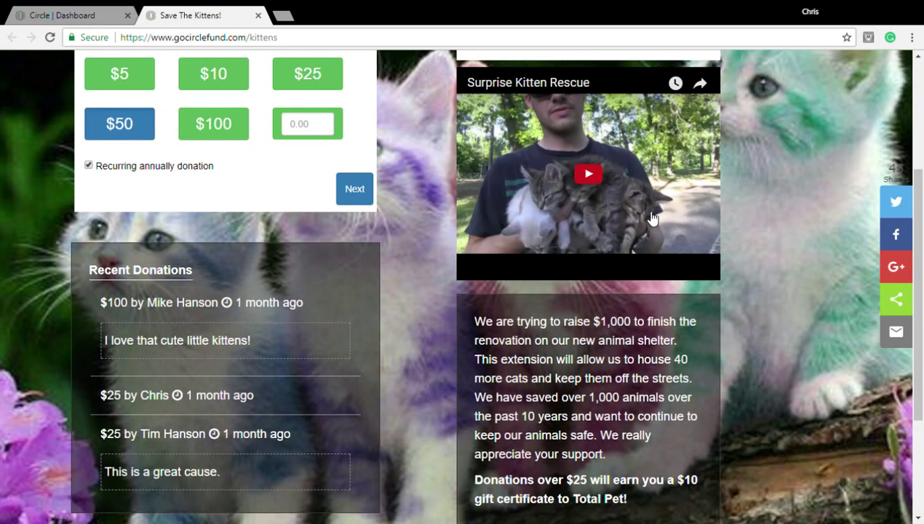
pyautogui.scroll(-2, 644, 227)
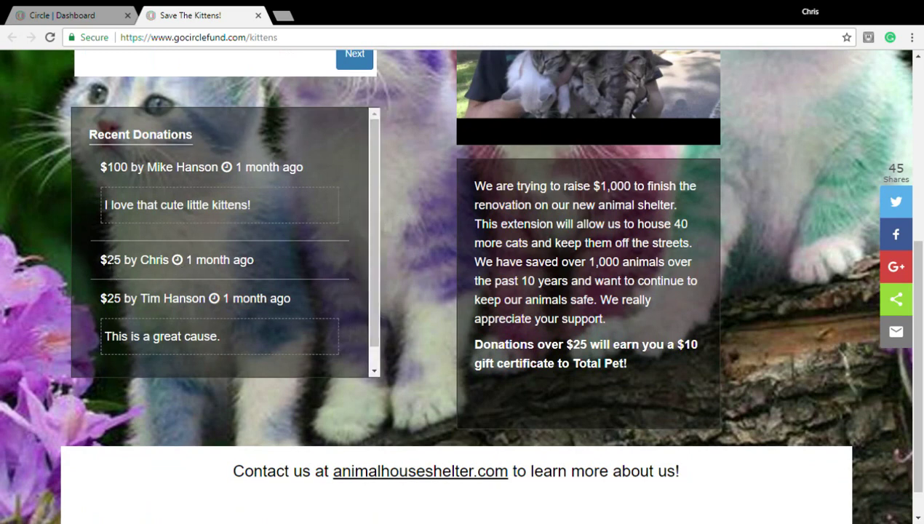
pyautogui.scroll(1, 399, 293)
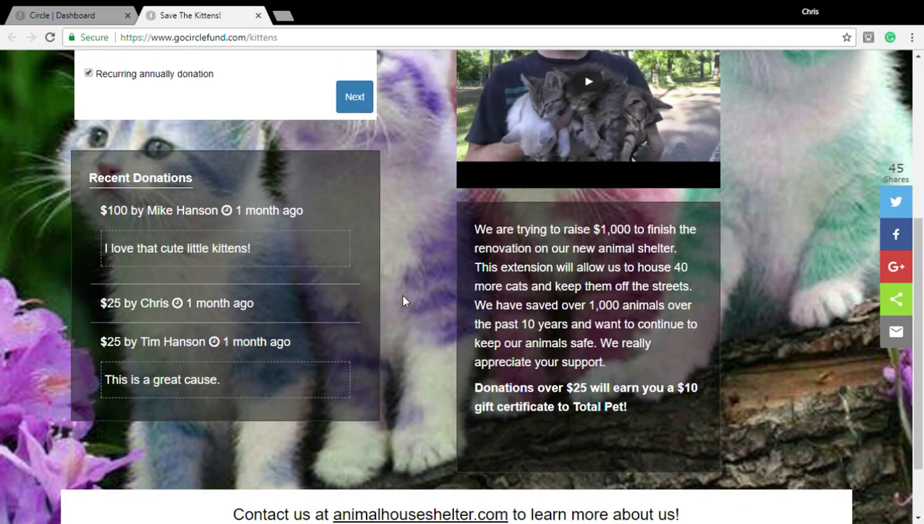
pyautogui.scroll(3, 404, 301)
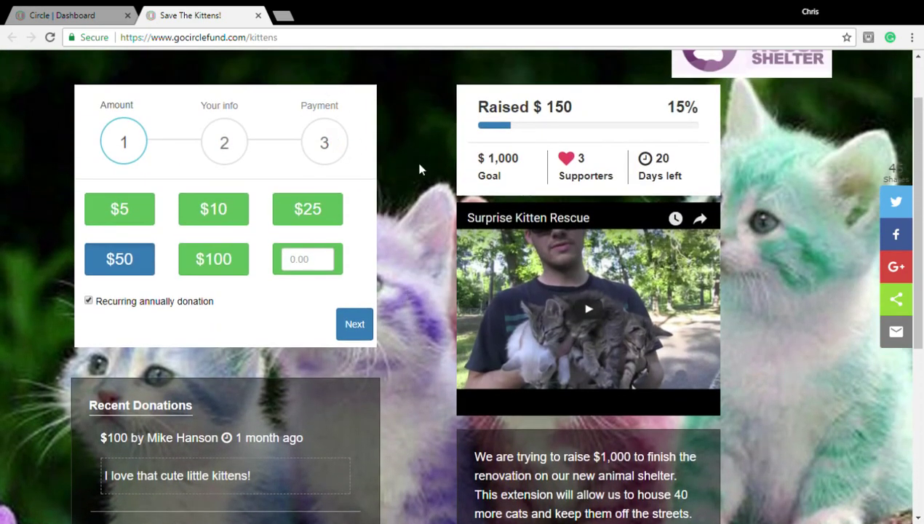
pyautogui.scroll(1, 428, 164)
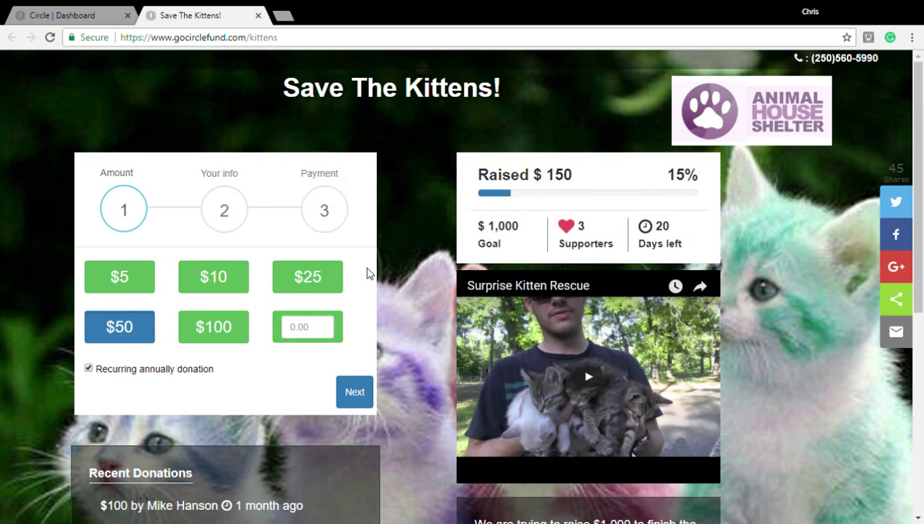
pyautogui.scroll(-2, 375, 278)
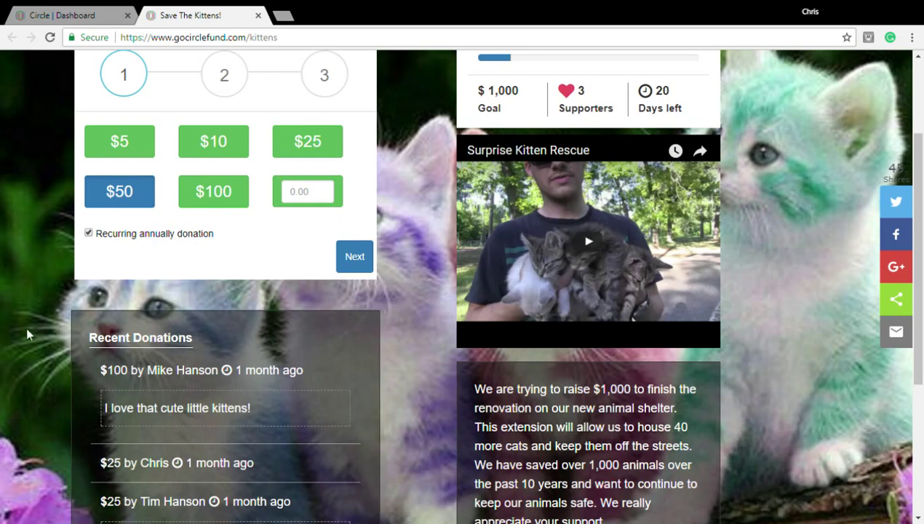
pyautogui.scroll(-2, 382, 291)
pyautogui.scroll(3, 370, 305)
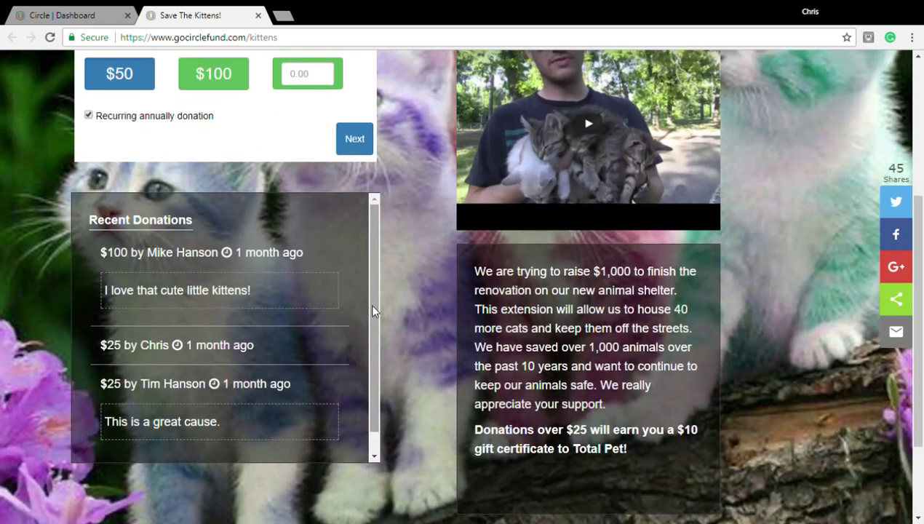
# Return to the Circle dashboard and open the fundraising donor list
pyautogui.click(73, 16)
pyautogui.scroll(-2, 140, 172)
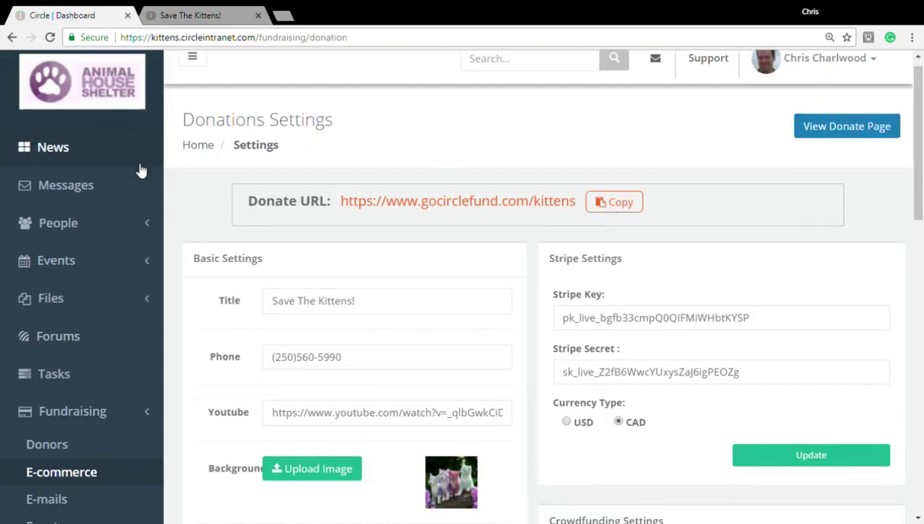
pyautogui.scroll(-1, 127, 172)
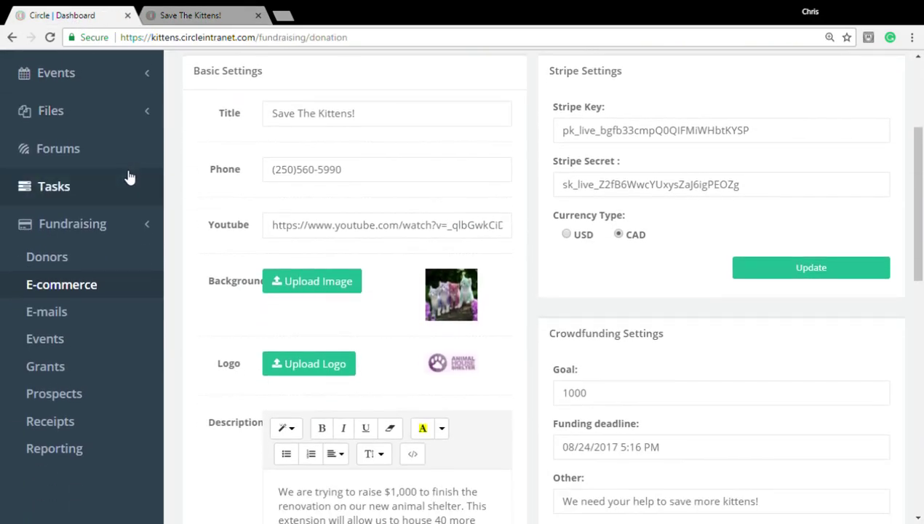
pyautogui.click(66, 259)
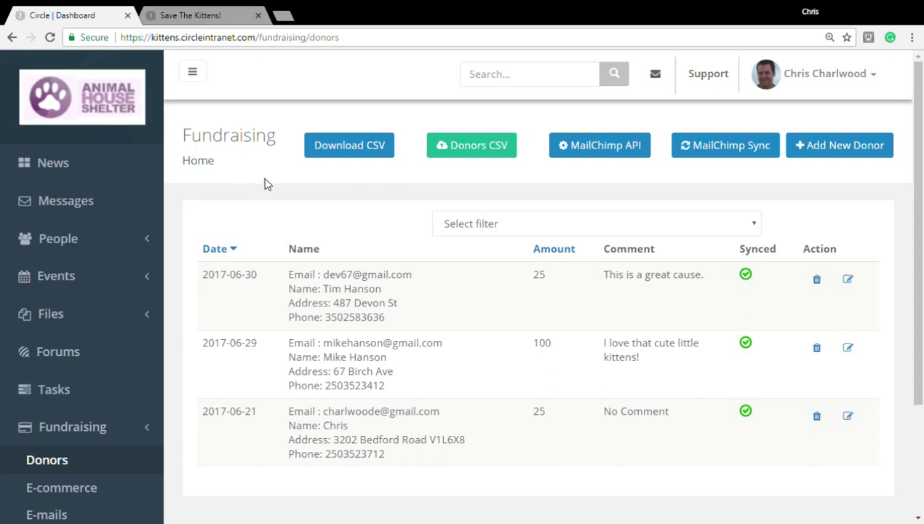
pyautogui.scroll(-2, 265, 184)
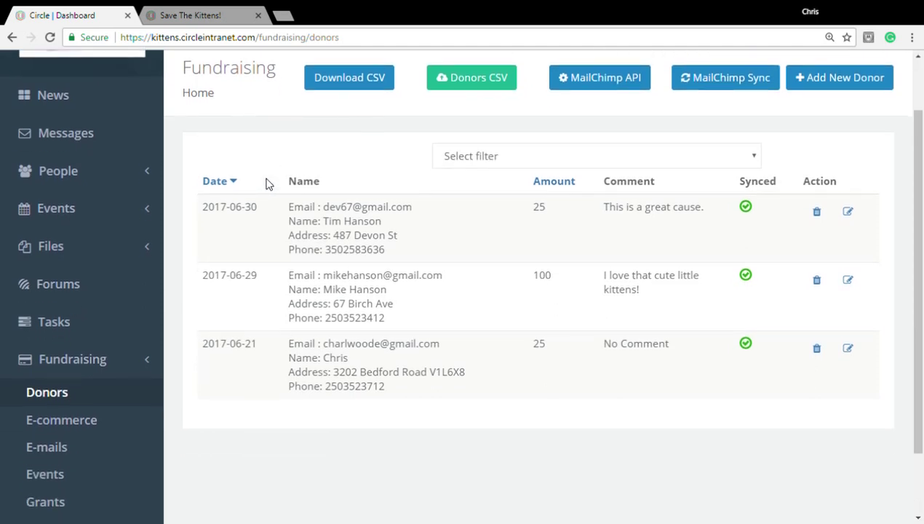
# Filter the donor list to show only Online donations
pyautogui.click(623, 160)
pyautogui.click(592, 227)
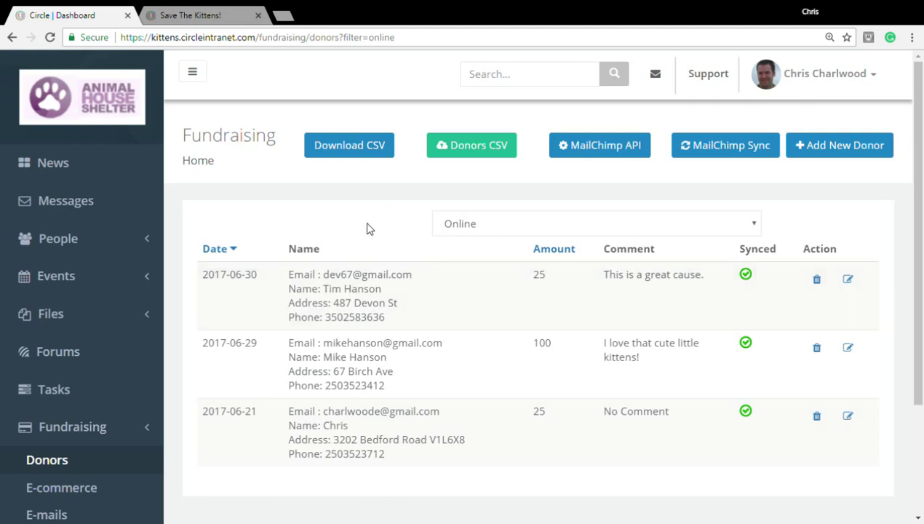
pyautogui.scroll(-3, 368, 226)
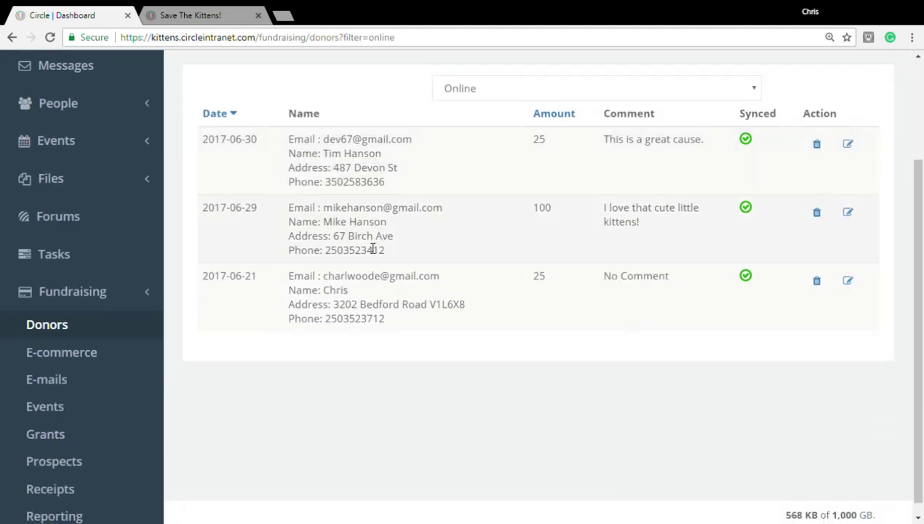
# Open the fundraising e-mail templates and review the listed subjects and messages
pyautogui.click(48, 378)
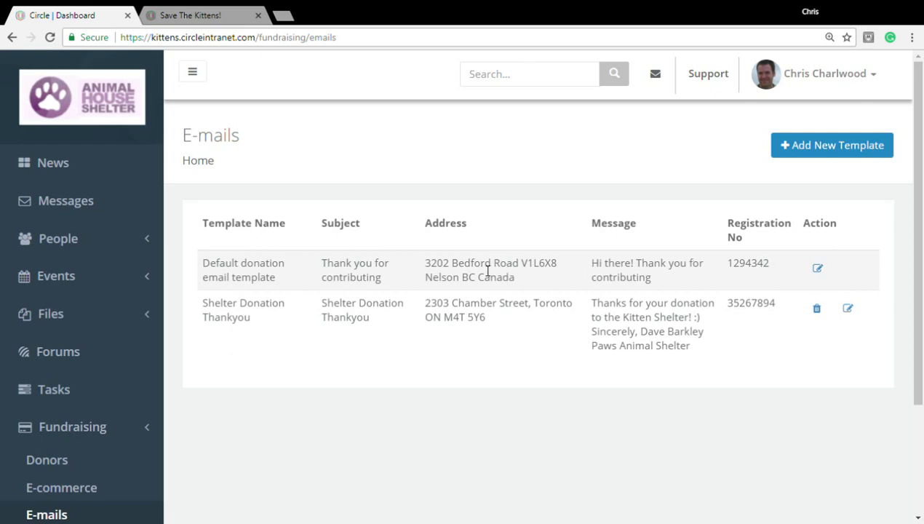
pyautogui.scroll(-2, 239, 287)
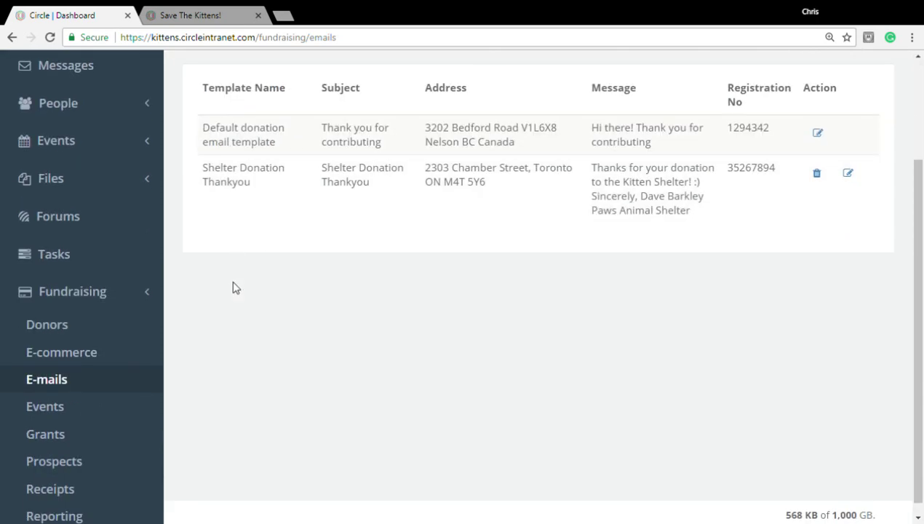
# Open the donation receipts and bring up the e-mail template choices for the 2017-06-30 donation
pyautogui.scroll(-1, 232, 286)
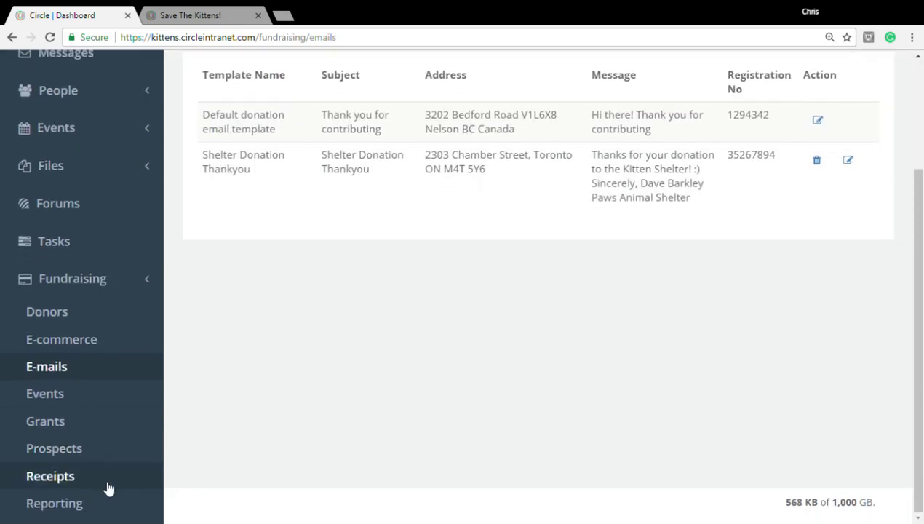
pyautogui.click(71, 477)
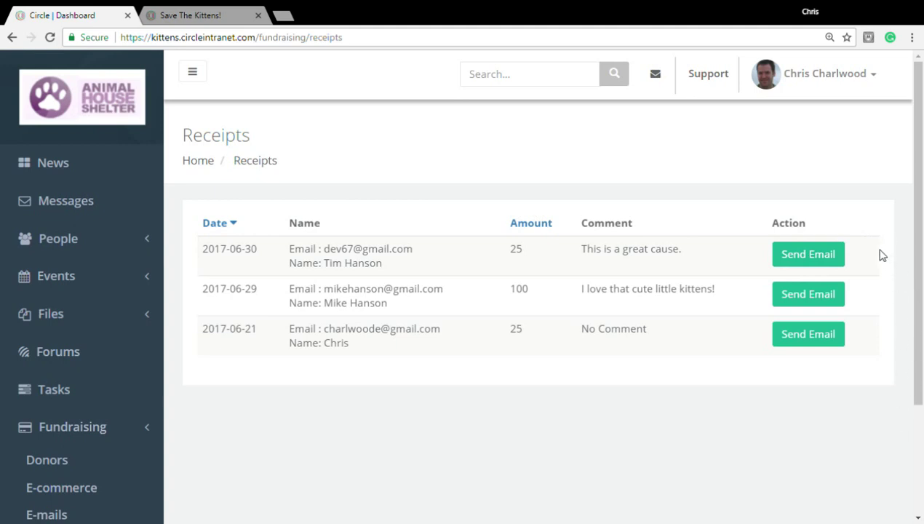
pyautogui.click(831, 256)
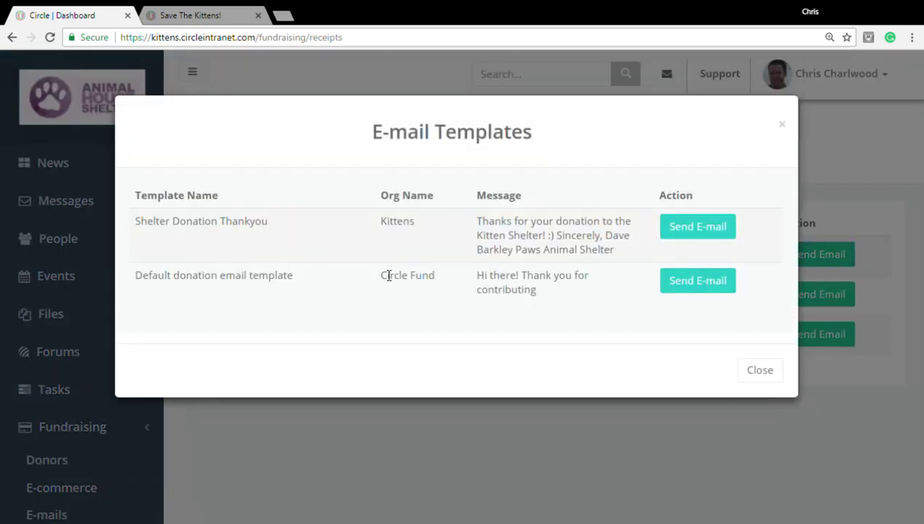
# Dismiss the e-mail template choices without sending anything and open the fundraising events list
pyautogui.click(755, 372)
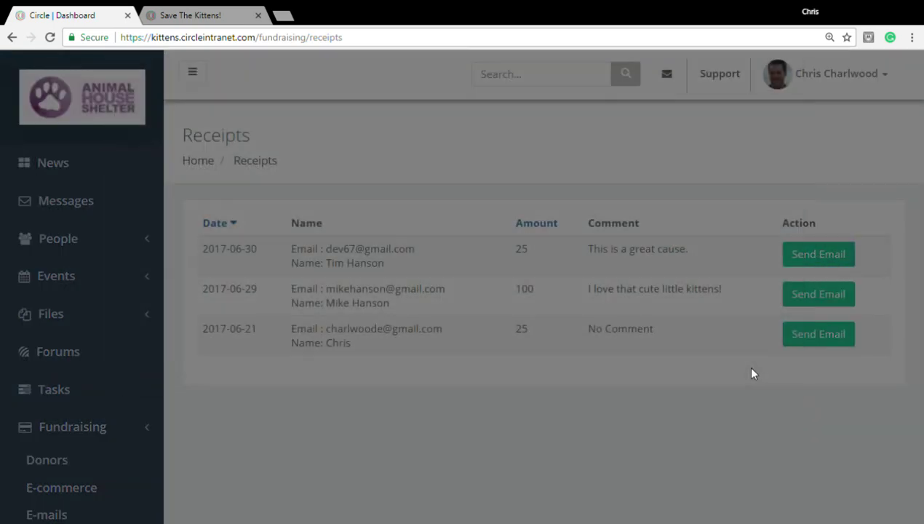
pyautogui.scroll(-3, 285, 413)
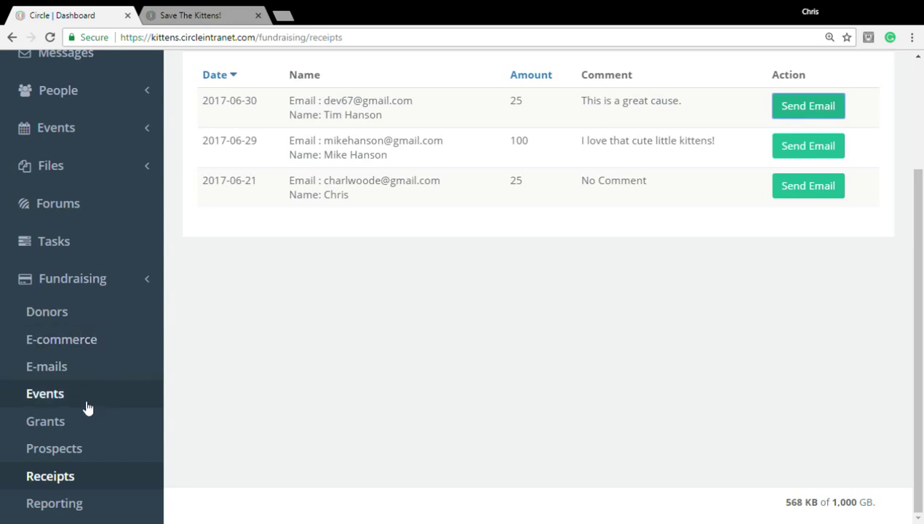
pyautogui.click(56, 401)
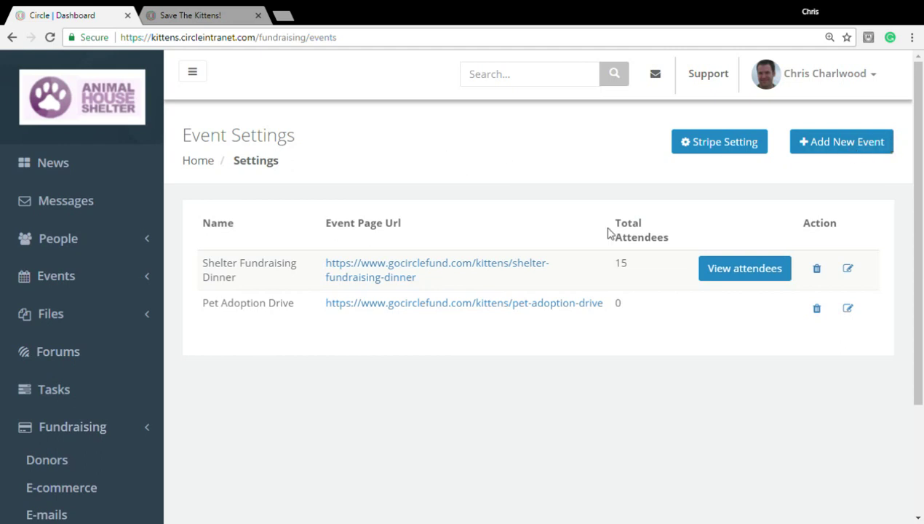
# Open the public page of the Shelter Fundraising Dinner and choose 3 Youth tickets
pyautogui.click(386, 273)
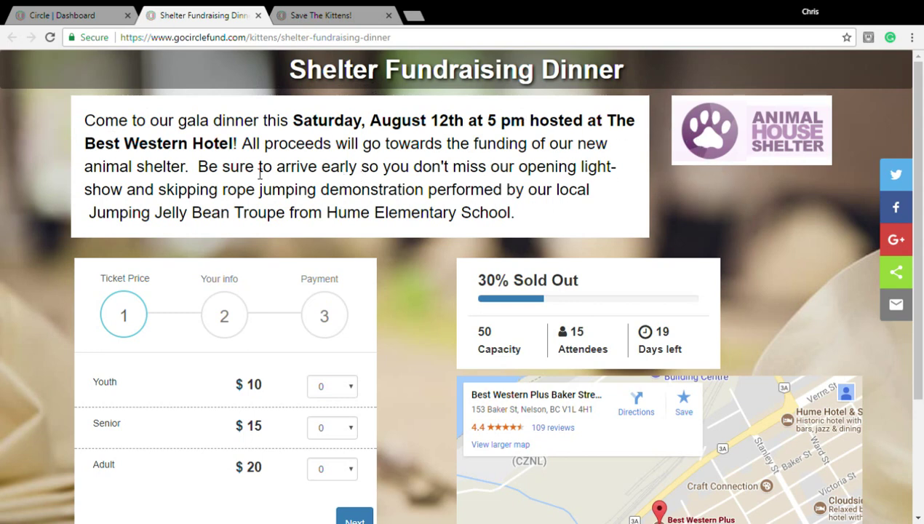
pyautogui.scroll(-2, 53, 191)
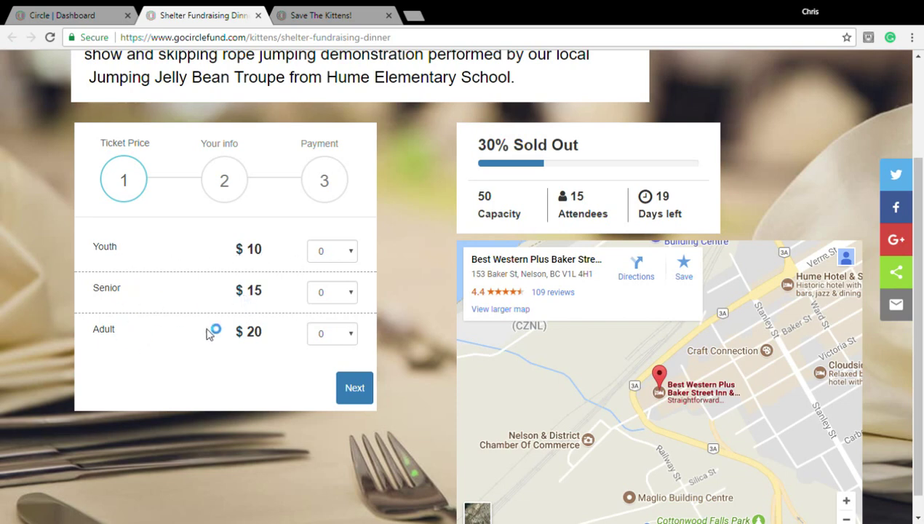
pyautogui.click(351, 259)
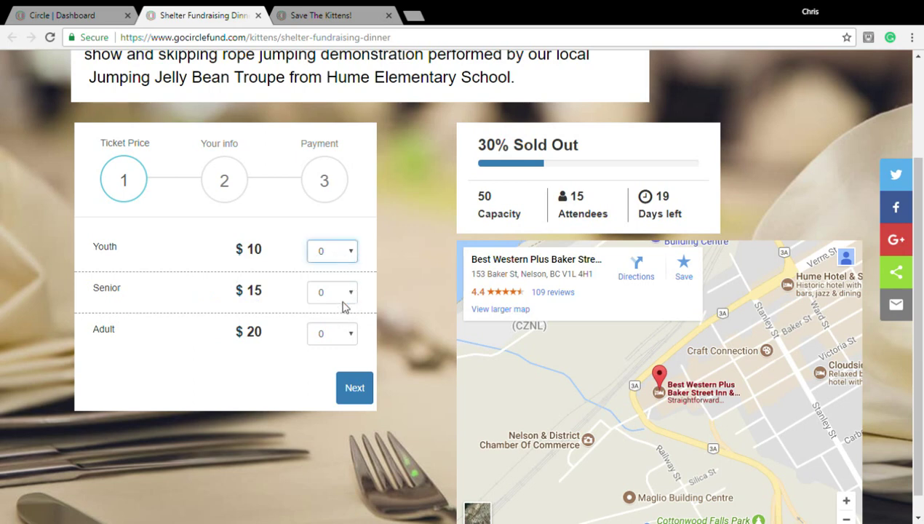
pyautogui.press('3')
# Review the dinner page's event description, ticket sales progress and share options, and view a wider area of the venue map
pyautogui.scroll(2, 398, 282)
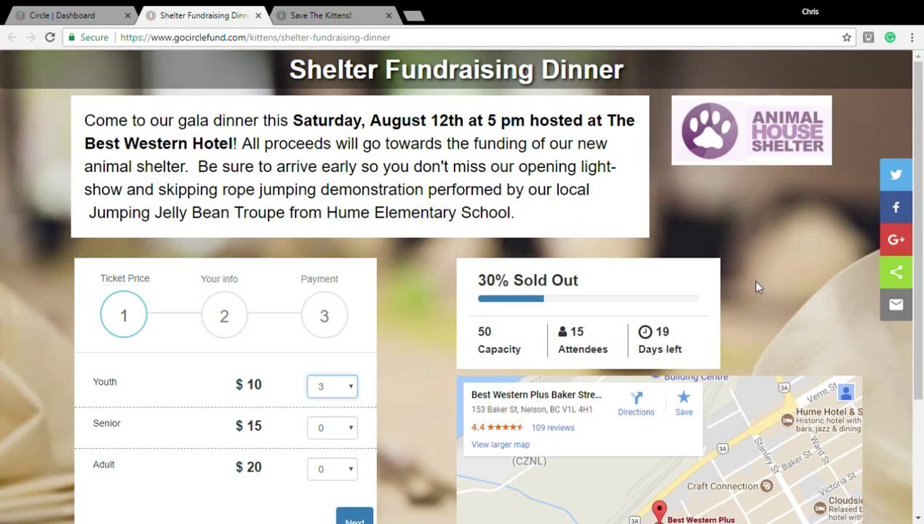
pyautogui.scroll(-1, 791, 262)
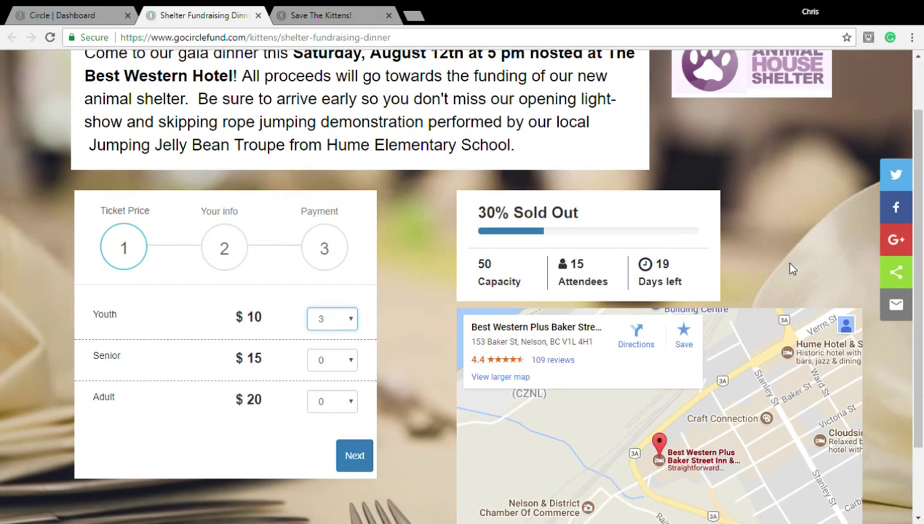
pyautogui.scroll(1, 792, 264)
pyautogui.scroll(-2, 779, 276)
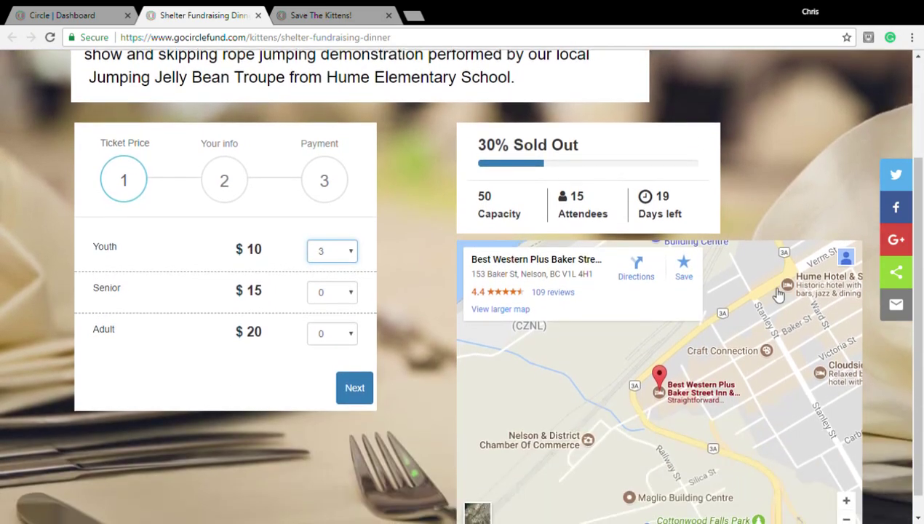
pyautogui.scroll(-3, 560, 356)
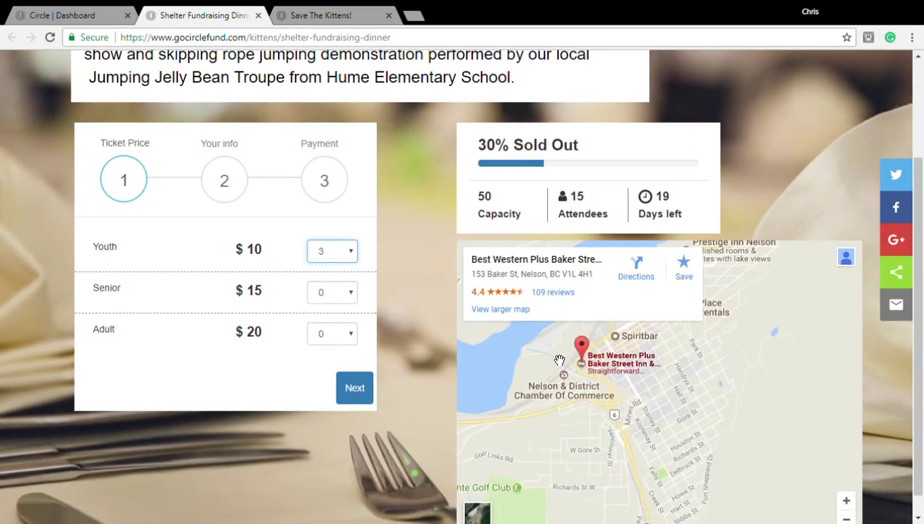
pyautogui.scroll(2, 797, 186)
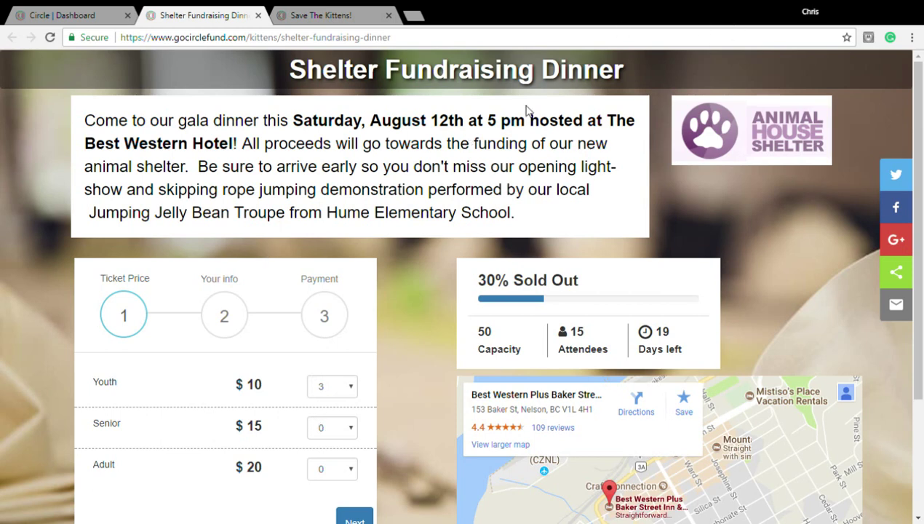
# Return to the Circle dashboard and open the fundraising prospects list to look through its entries
pyautogui.click(82, 17)
pyautogui.scroll(-2, 180, 281)
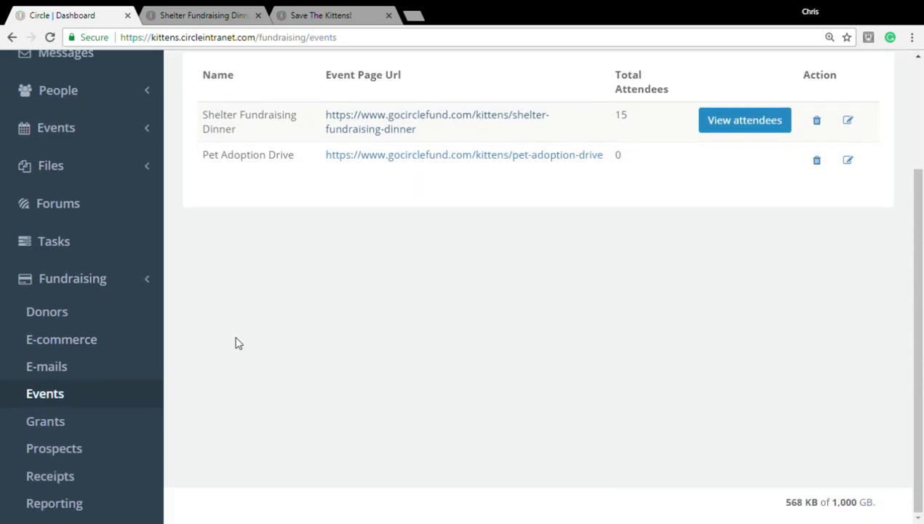
pyautogui.scroll(1, 258, 390)
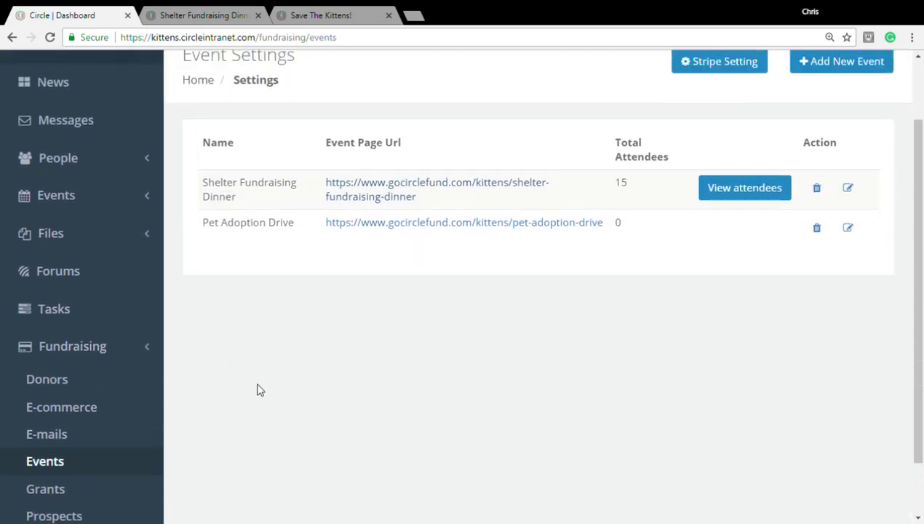
pyautogui.scroll(-1, 260, 391)
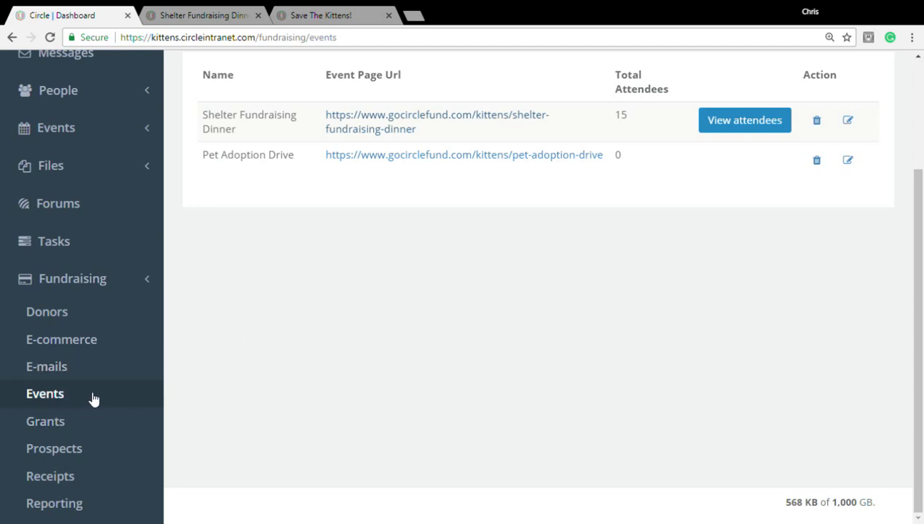
pyautogui.click(72, 451)
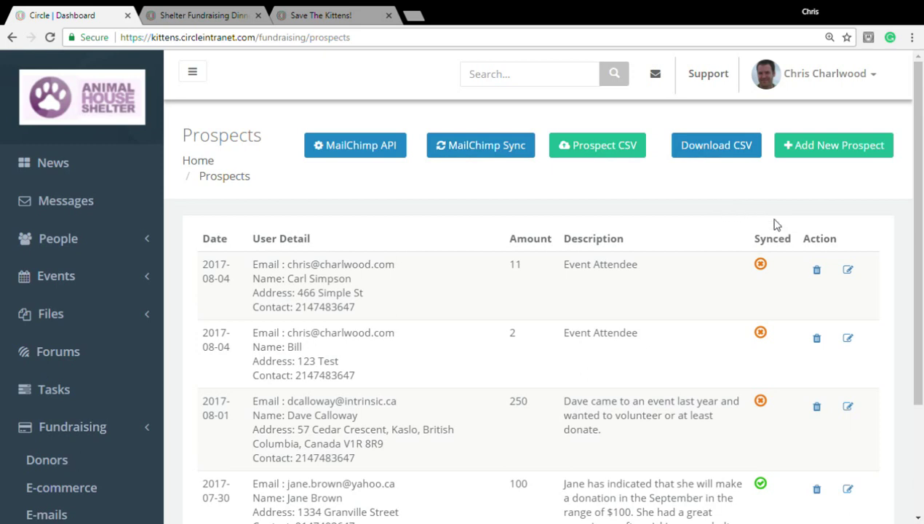
pyautogui.scroll(-3, 778, 241)
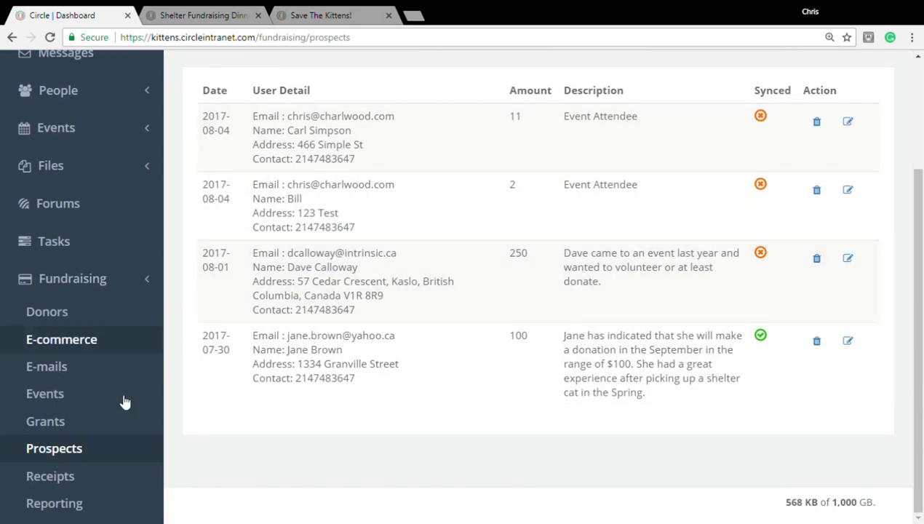
# Revisit the donation receipts, and open the grants list to review its application details, contacts and comments
pyautogui.click(60, 478)
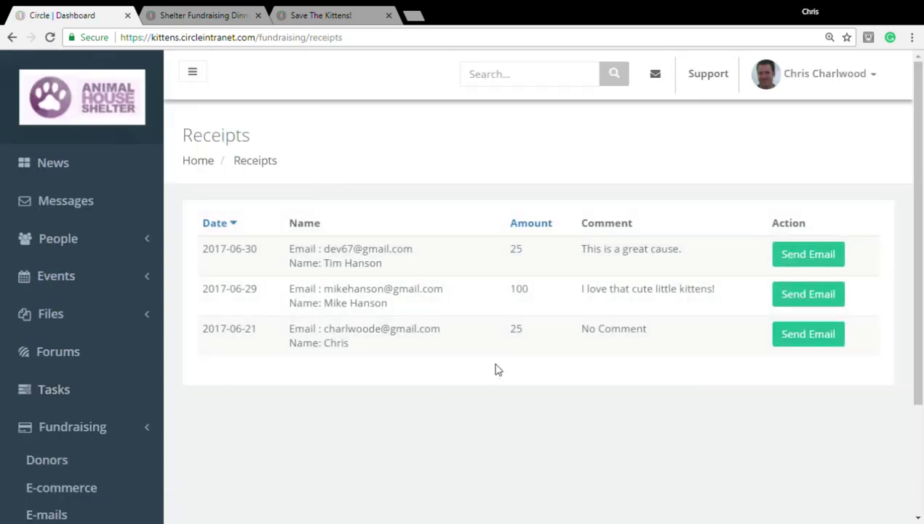
pyautogui.scroll(-2, 219, 393)
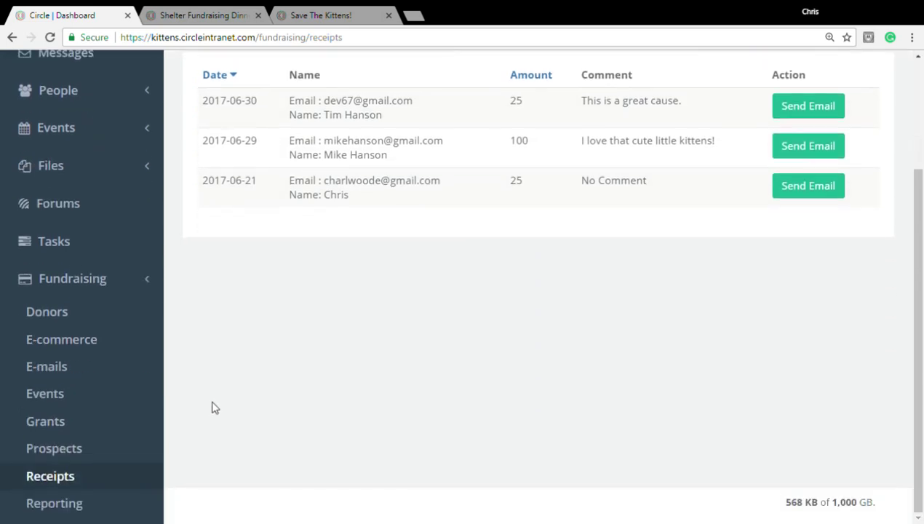
pyautogui.click(73, 427)
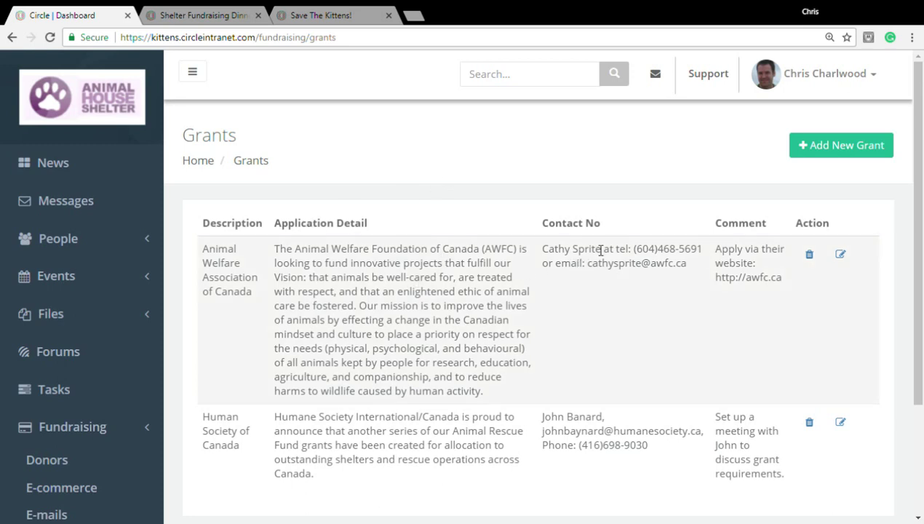
pyautogui.scroll(-2, 673, 254)
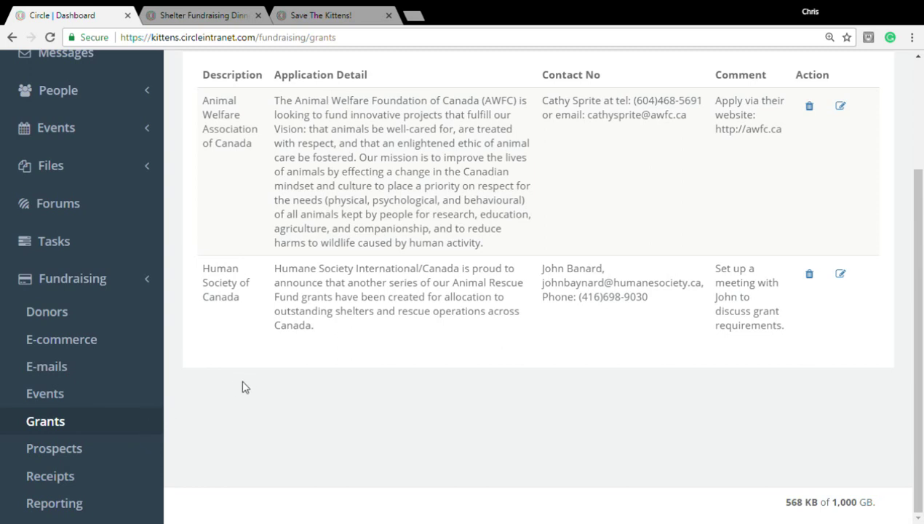
# Go back to the prospects list and examine each prospect's details, amount, description and sync status
pyautogui.click(81, 452)
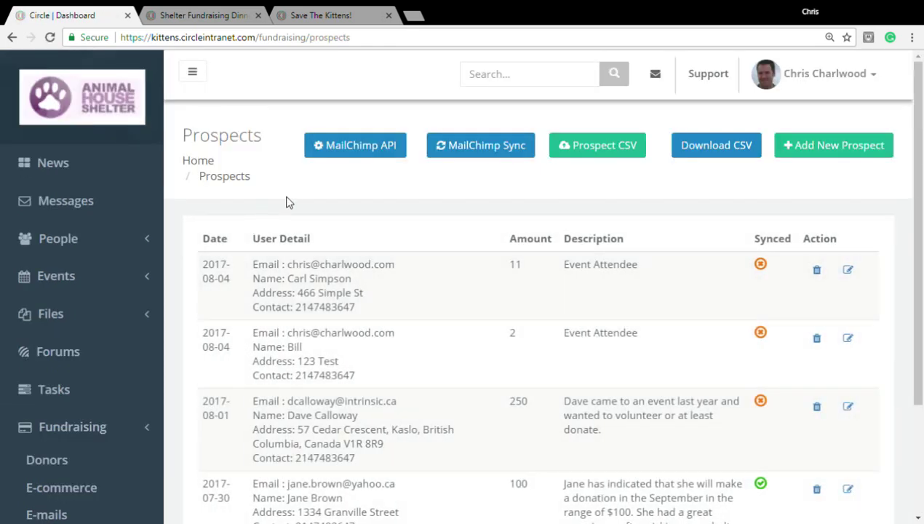
pyautogui.scroll(-1, 362, 227)
pyautogui.scroll(-1, 364, 222)
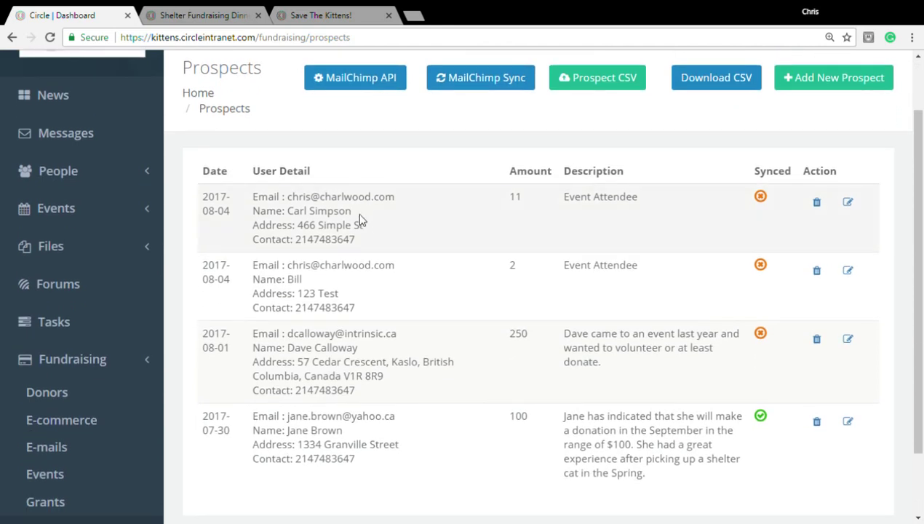
pyautogui.scroll(-2, 393, 190)
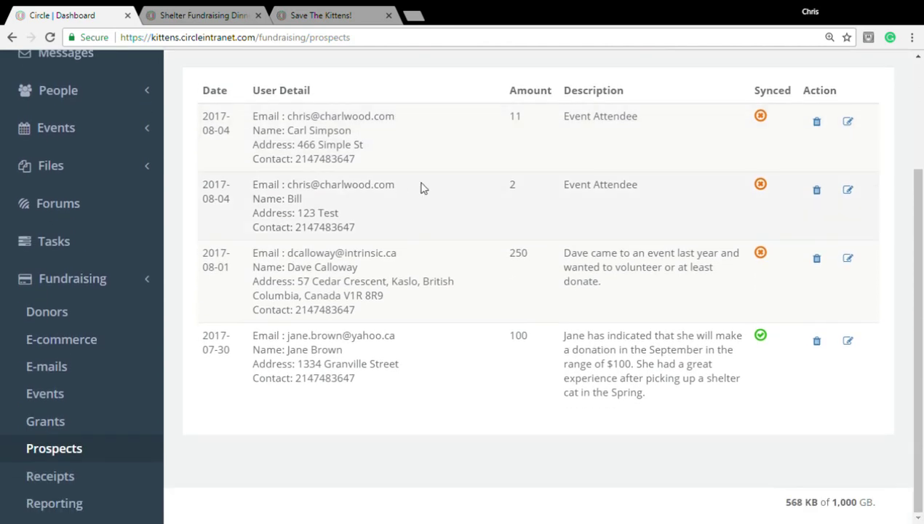
pyautogui.scroll(2, 426, 201)
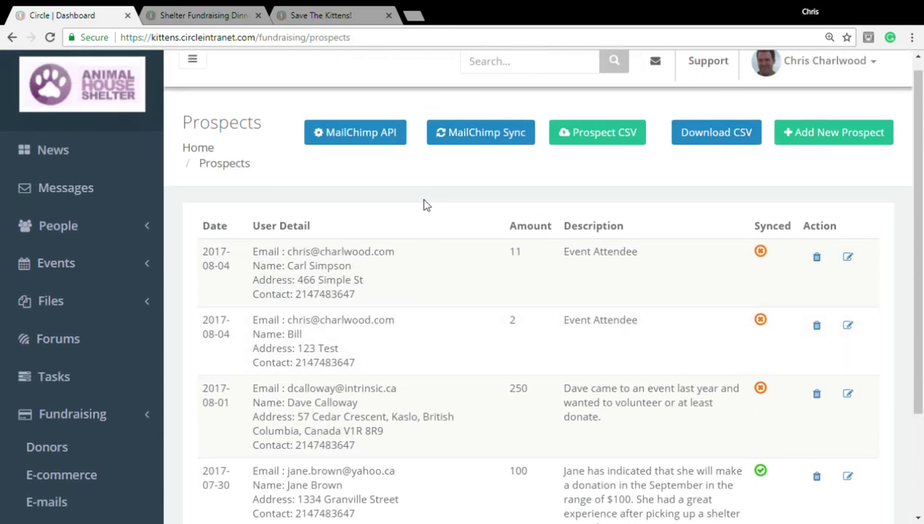
pyautogui.scroll(1, 408, 208)
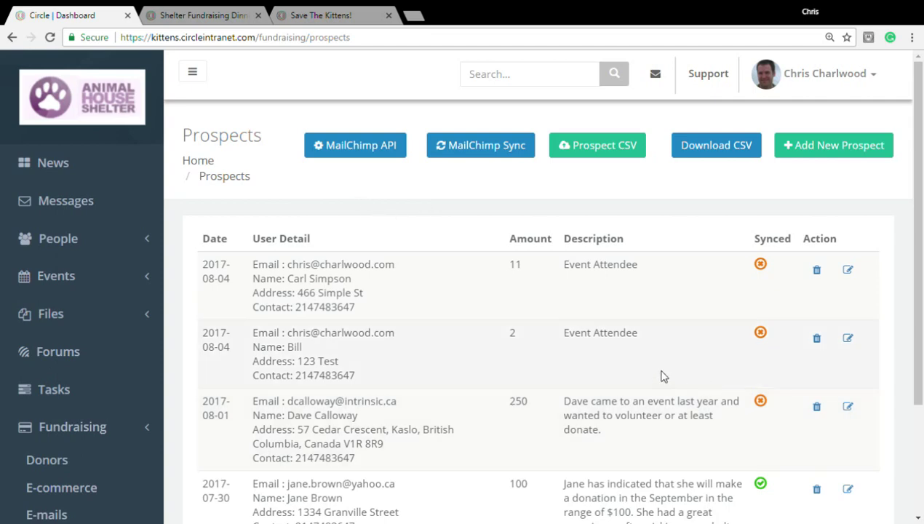